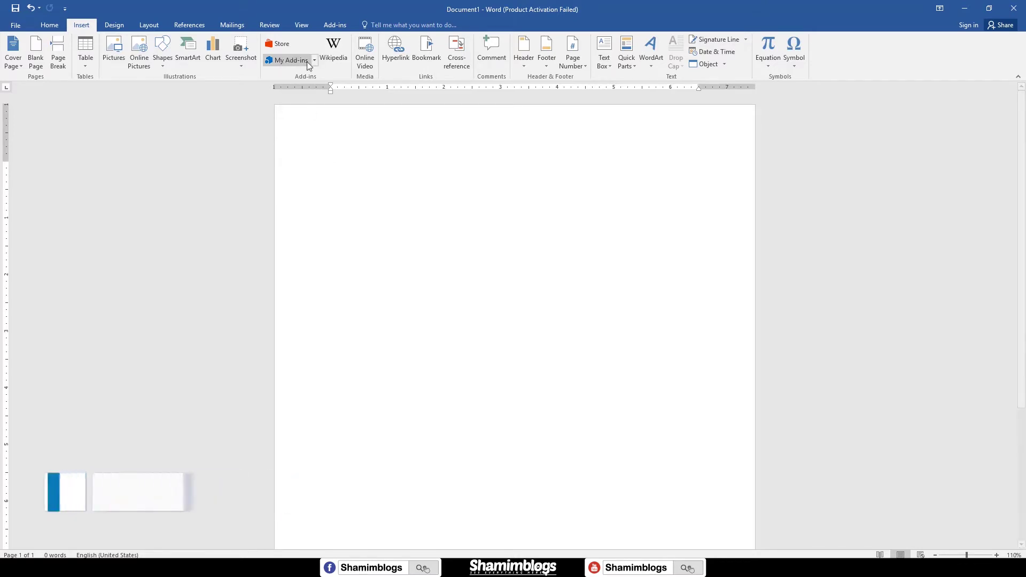
# - Browse the suggested add-ins in the Office add-ins store, then close the store window
pyautogui.click(282, 45)
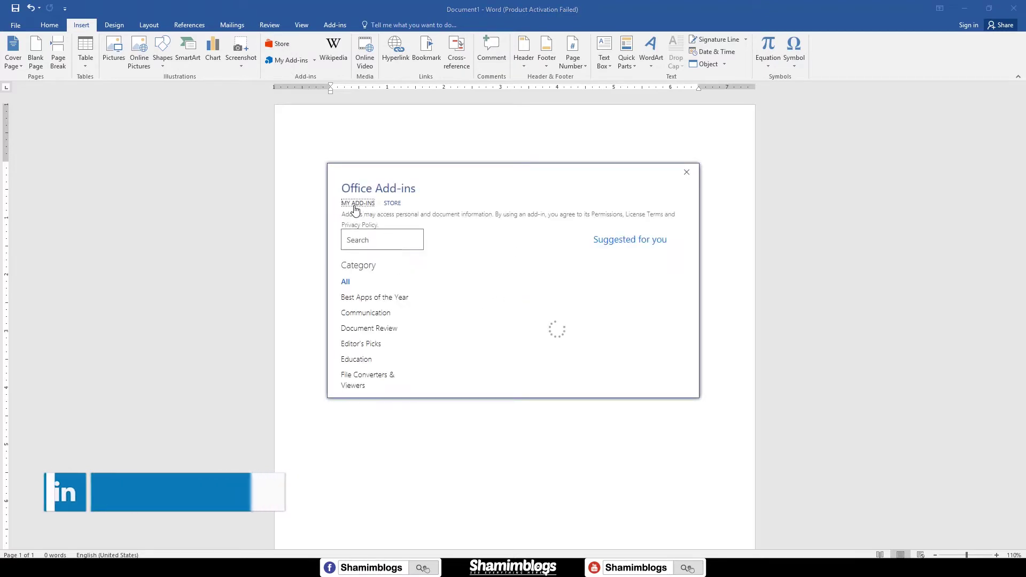
pyautogui.click(388, 206)
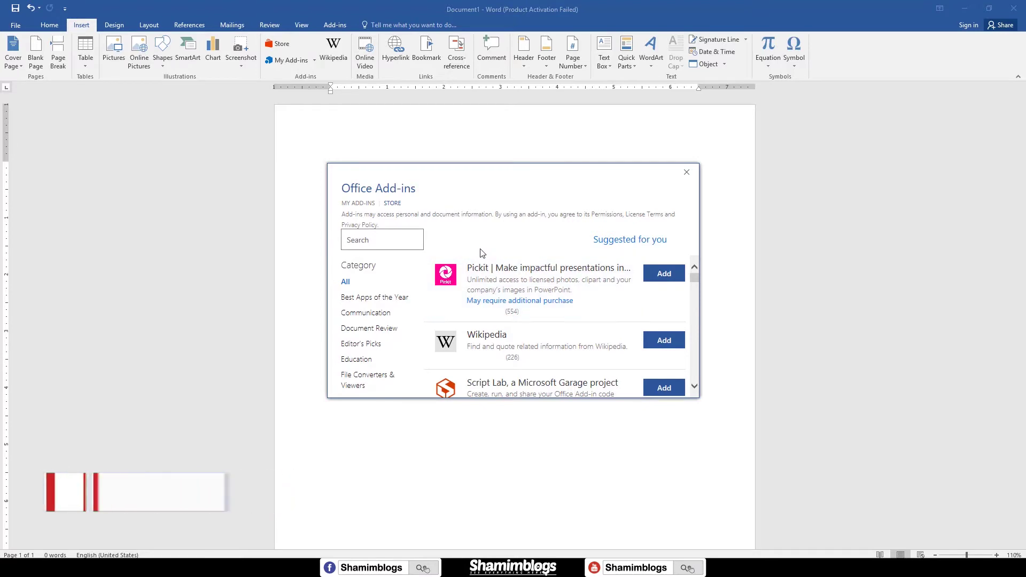
pyautogui.scroll(-2, 481, 273)
pyautogui.scroll(-3, 529, 332)
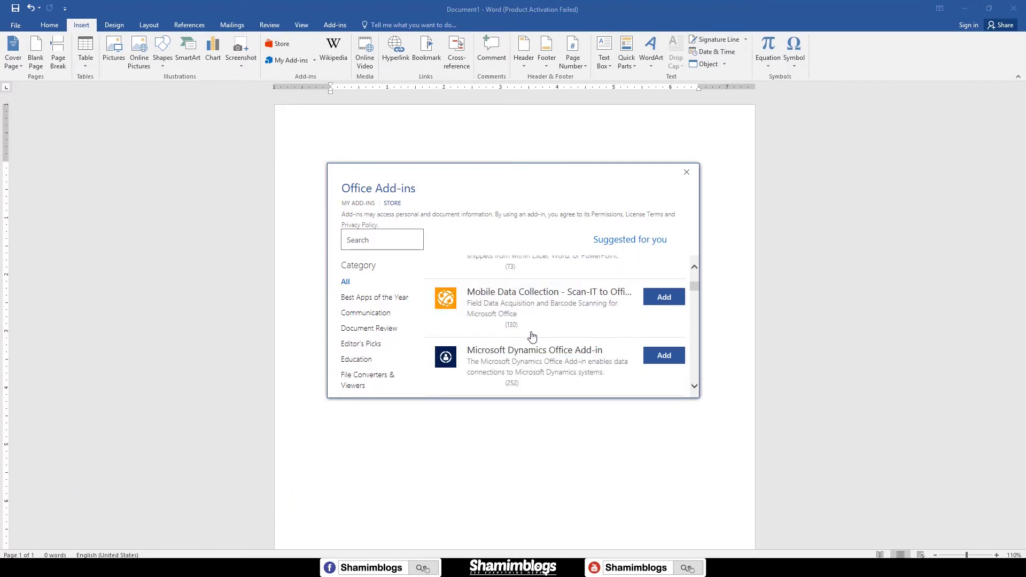
pyautogui.scroll(-2, 532, 336)
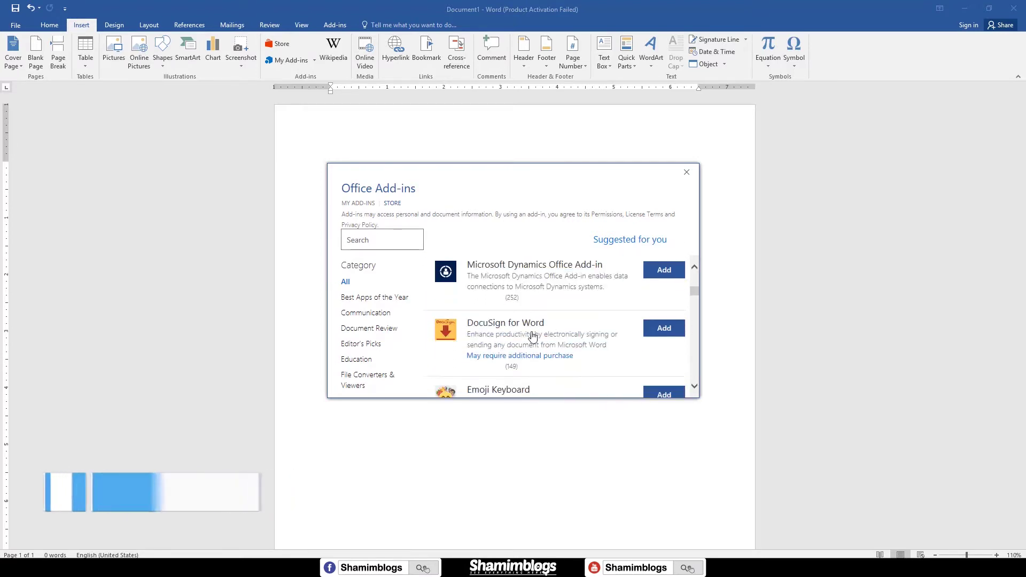
pyautogui.scroll(-1, 532, 336)
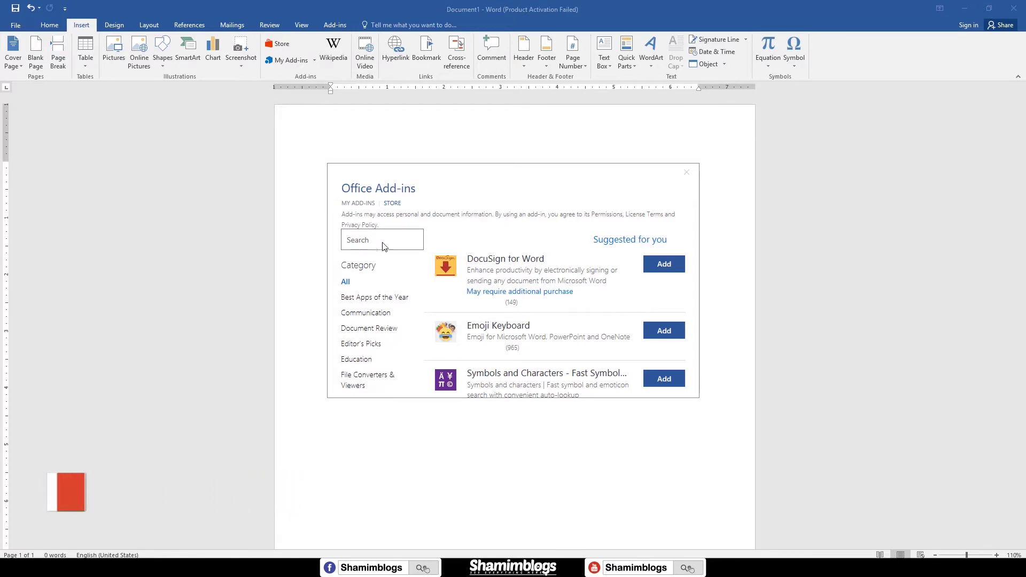
pyautogui.scroll(-1, 489, 291)
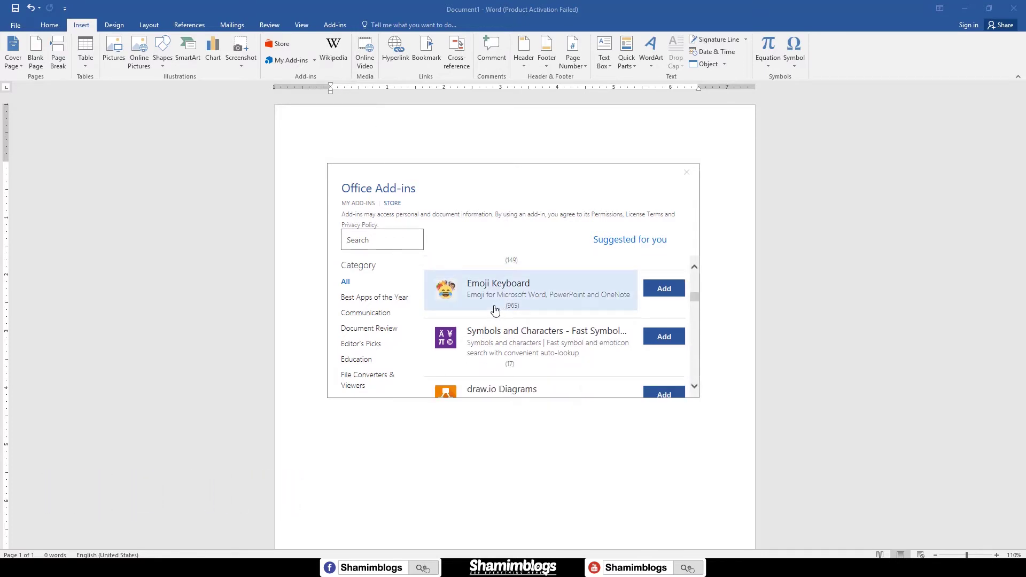
pyautogui.scroll(-2, 495, 310)
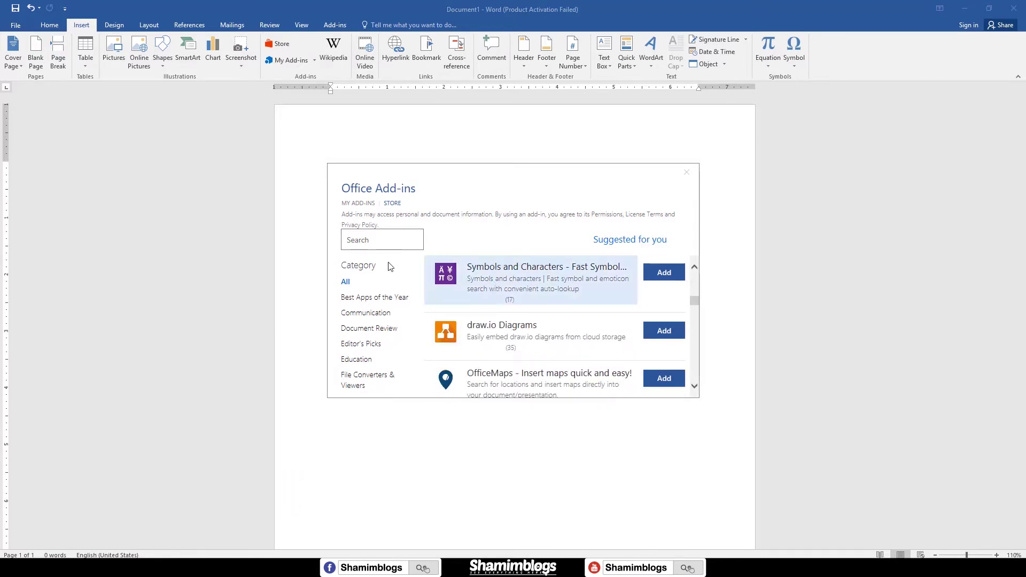
pyautogui.click(379, 237)
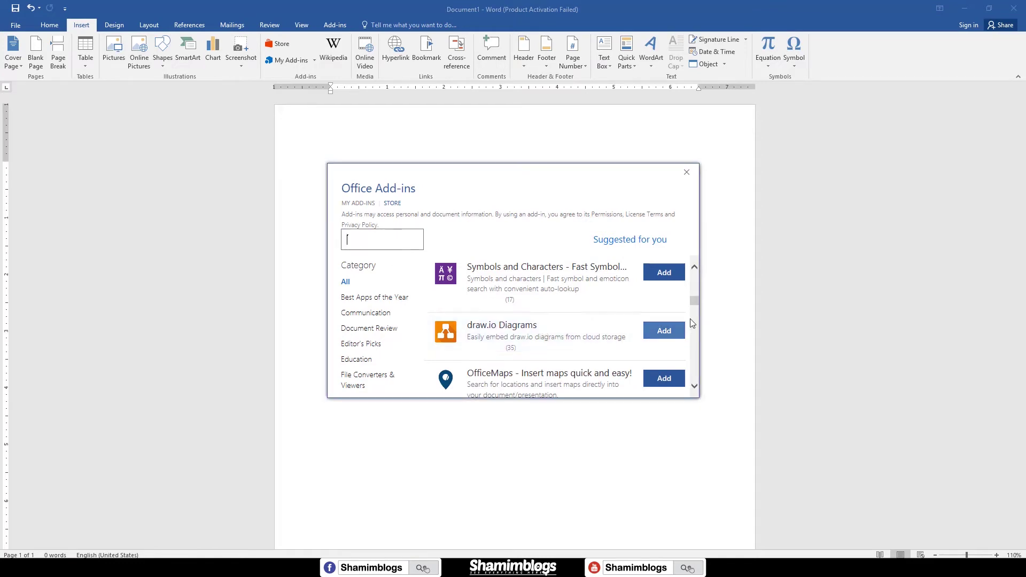
pyautogui.click(687, 172)
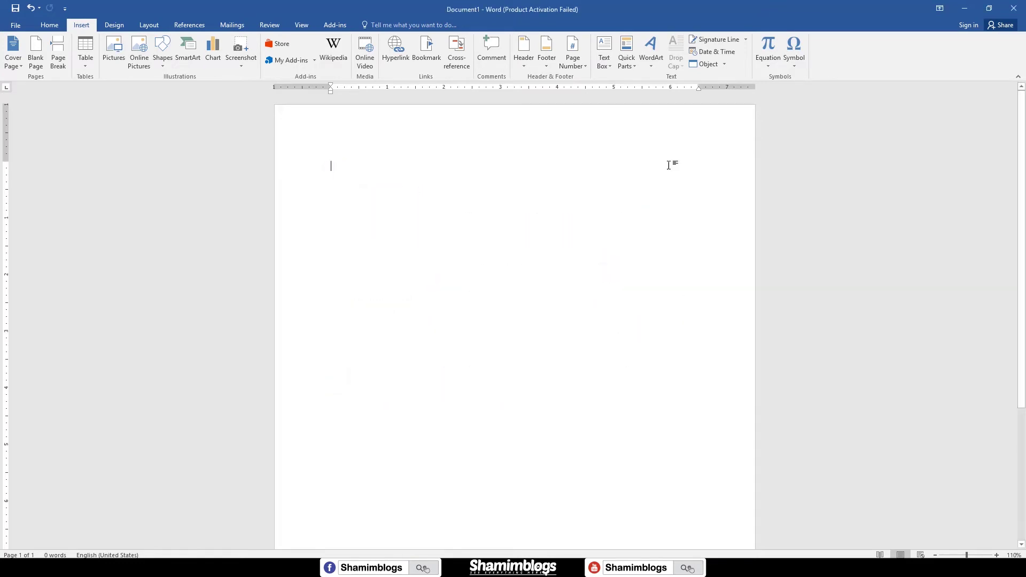
# - Check the installed add-ins list and the store, then close the add-ins window
pyautogui.click(287, 60)
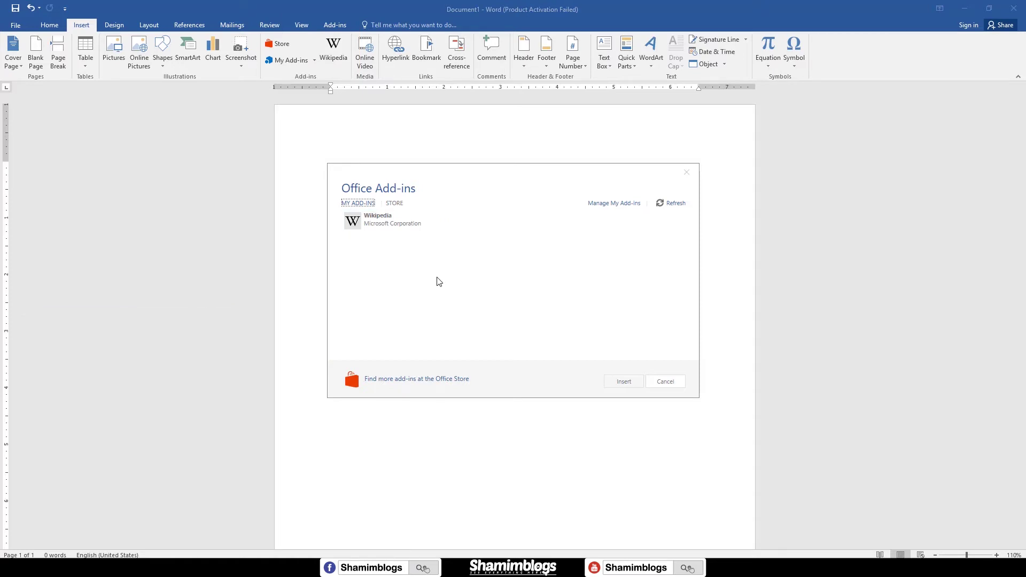
pyautogui.moveTo(393, 226)
pyautogui.click(394, 203)
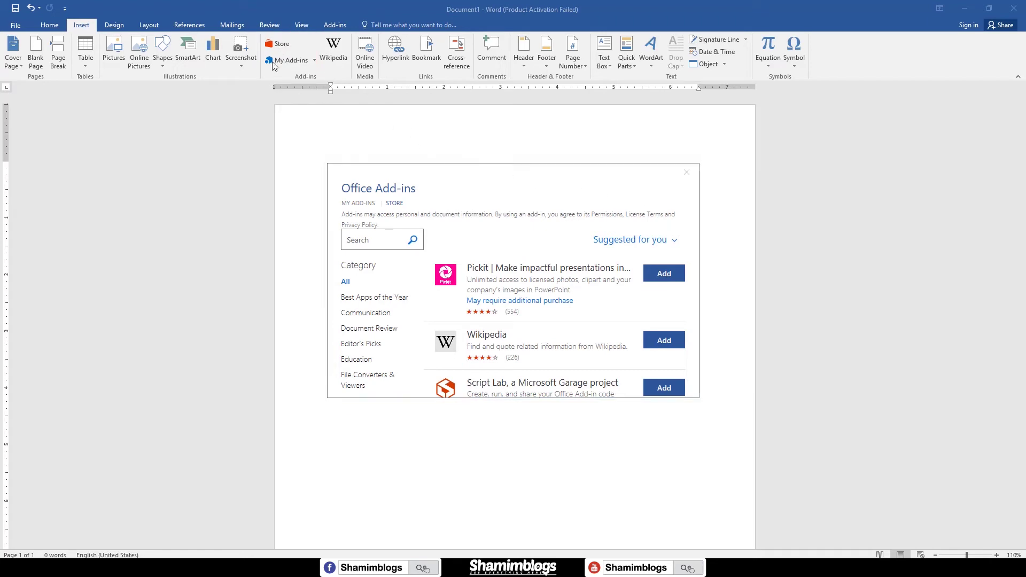
pyautogui.click(686, 173)
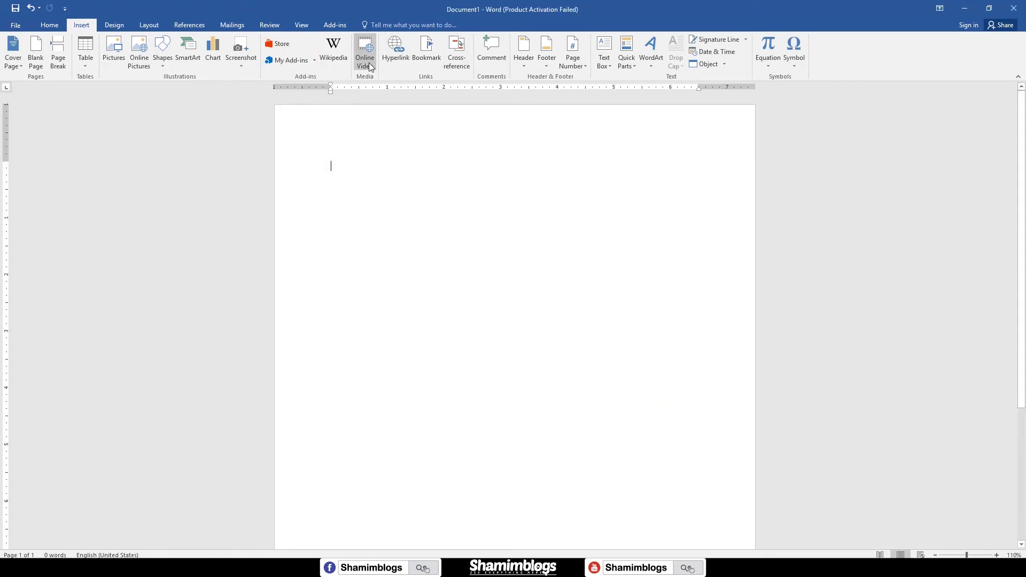
# - Launch the Wikipedia add-in so its pane opens beside the blank document
pyautogui.click(334, 51)
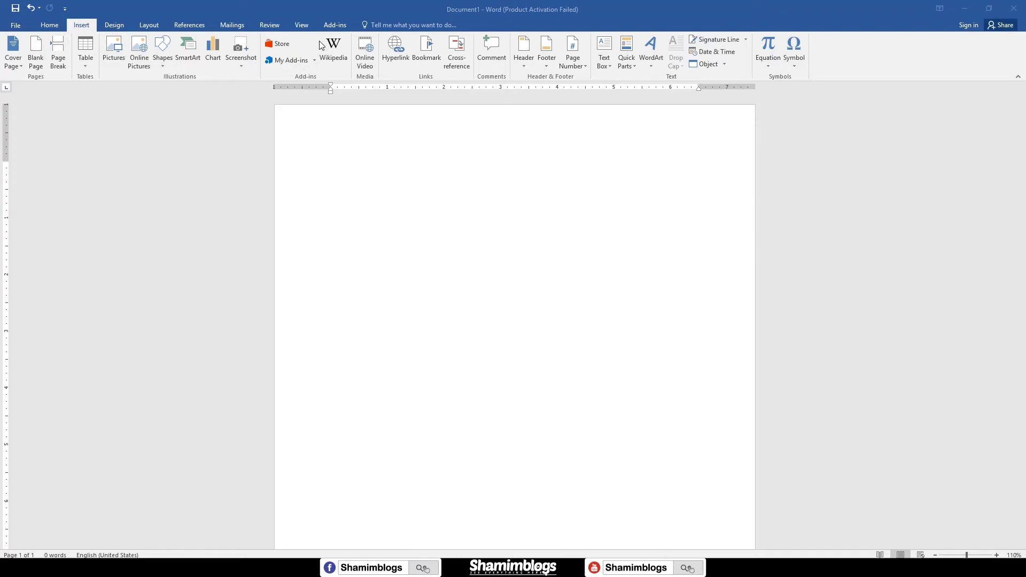
pyautogui.click(336, 57)
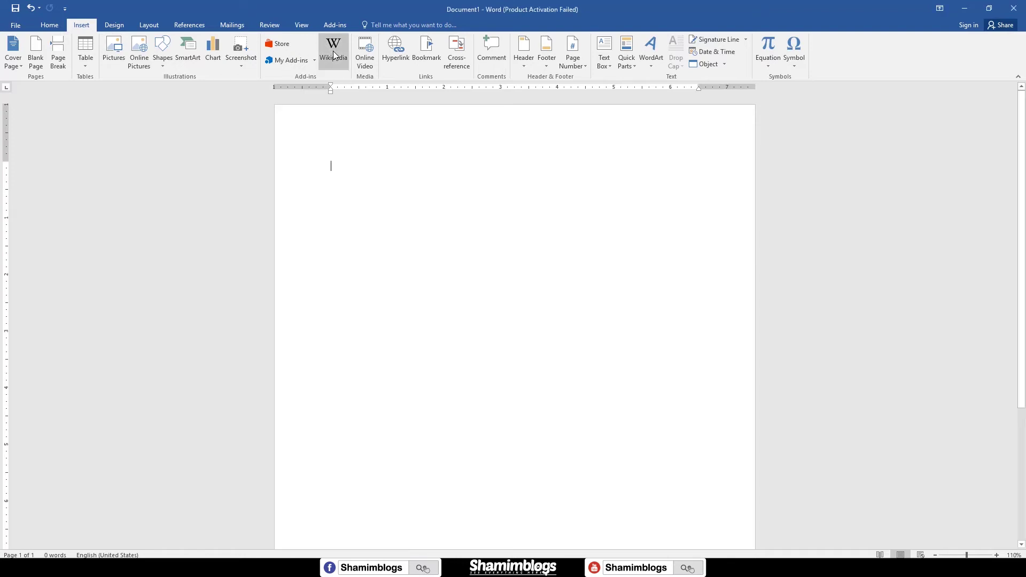
pyautogui.moveTo(802, 81); pyautogui.dragTo(1022, 208)
pyautogui.press('Escape')
pyautogui.click(899, 148)
pyautogui.write('shamim')
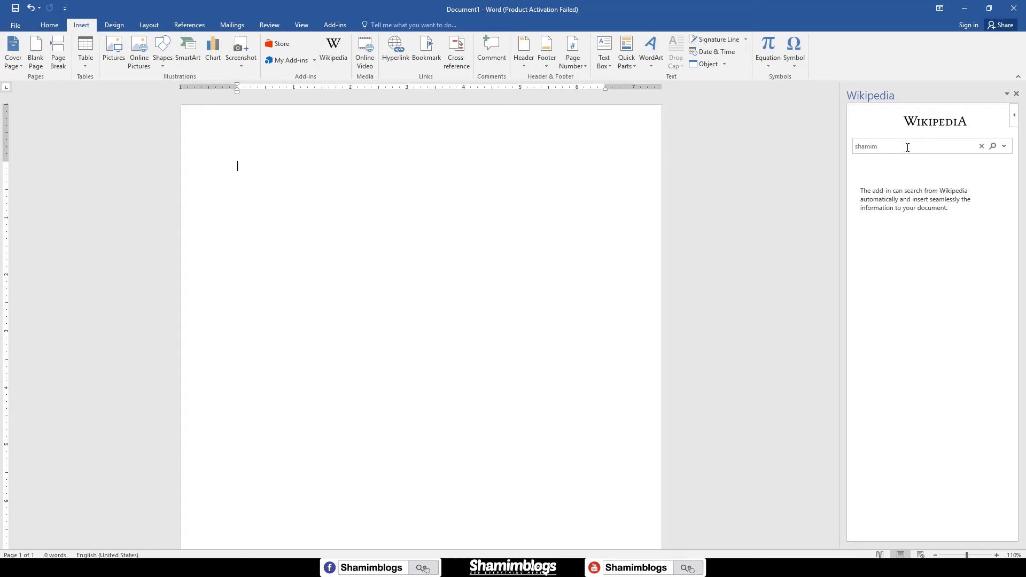
# - Search the Wikipedia pane for a person's name, then replace the search with 'bangladesh'
pyautogui.press('Return')
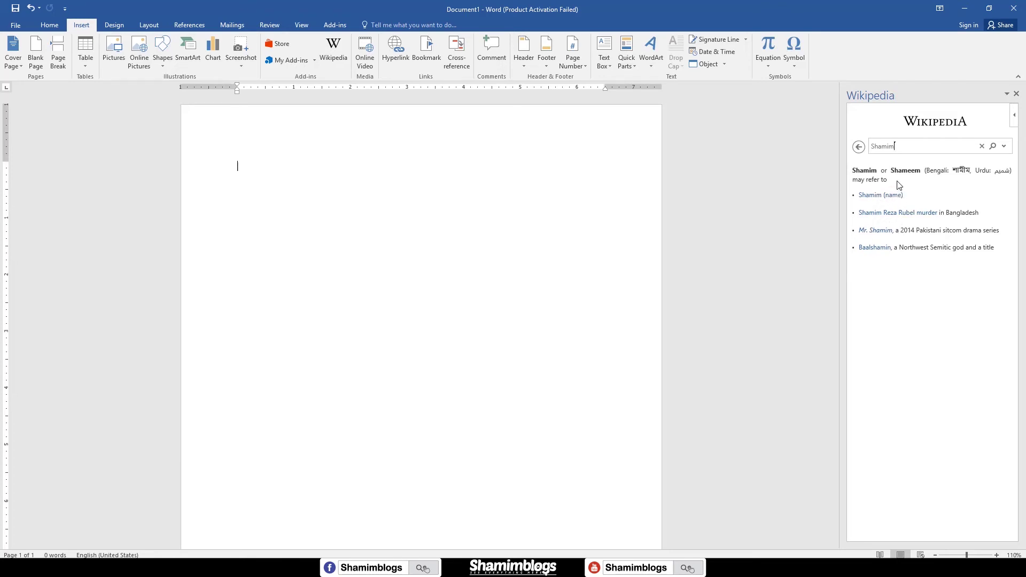
pyautogui.moveTo(865, 147); pyautogui.dragTo(859, 145)
pyautogui.write('bangladesh')
pyautogui.press('Return')
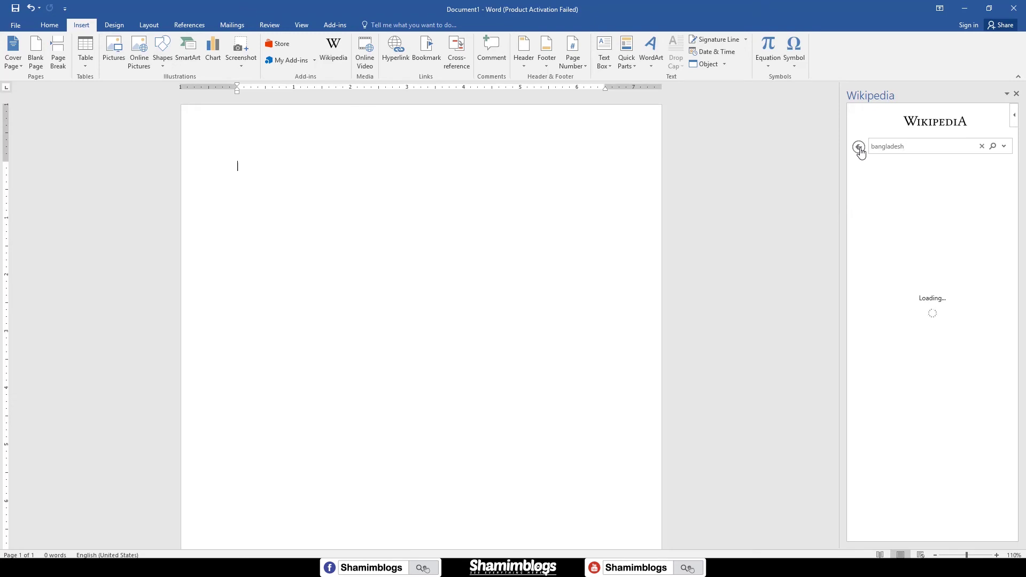
# - Scroll the Bangladesh article down to its references, then close the Wikipedia pane
pyautogui.scroll(-3, 915, 327)
pyautogui.scroll(-5, 916, 327)
pyautogui.scroll(-5, 916, 328)
pyautogui.scroll(-5, 917, 329)
pyautogui.scroll(-5, 919, 332)
pyautogui.scroll(-3, 918, 333)
pyautogui.scroll(-3, 919, 333)
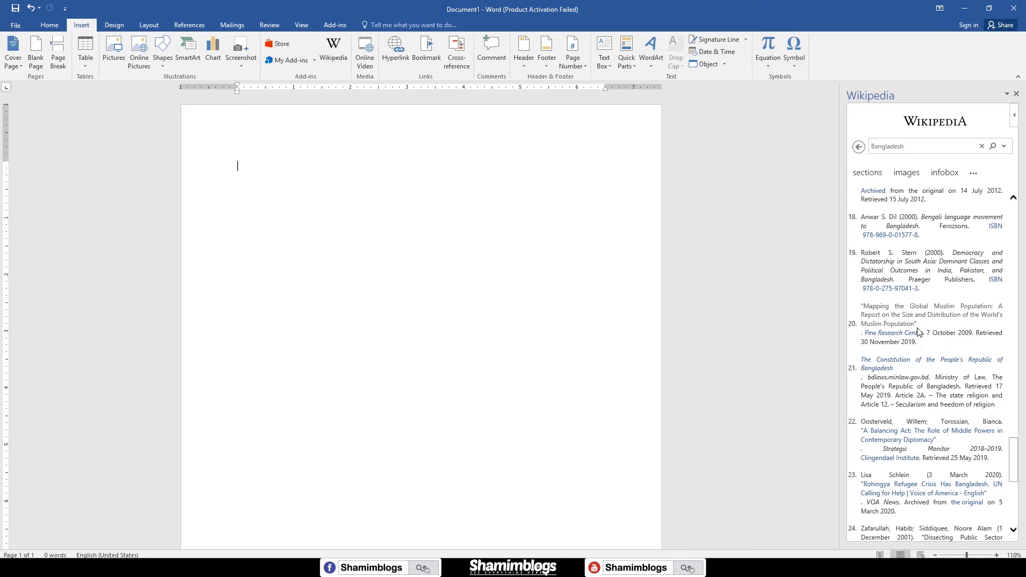
pyautogui.scroll(-5, 919, 332)
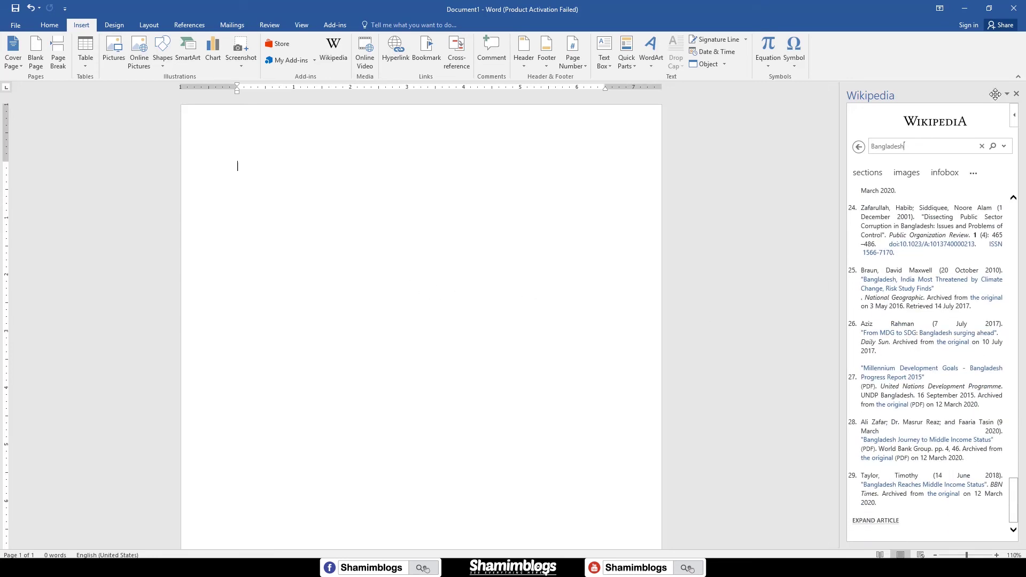
pyautogui.click(1017, 94)
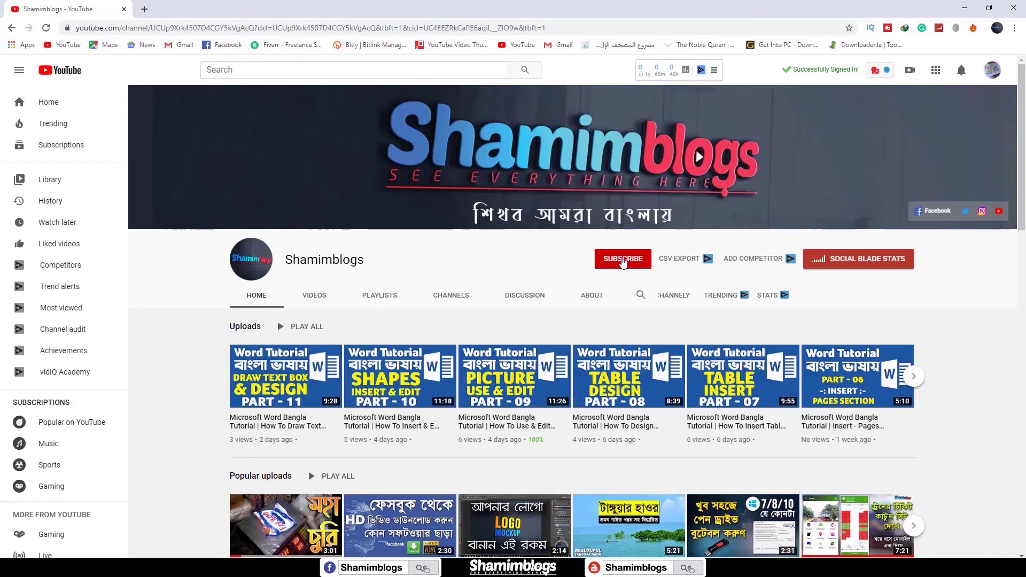
# - Subscribe to the tutorial channel and set its bell to All notifications
pyautogui.click(644, 259)
pyautogui.click(658, 286)
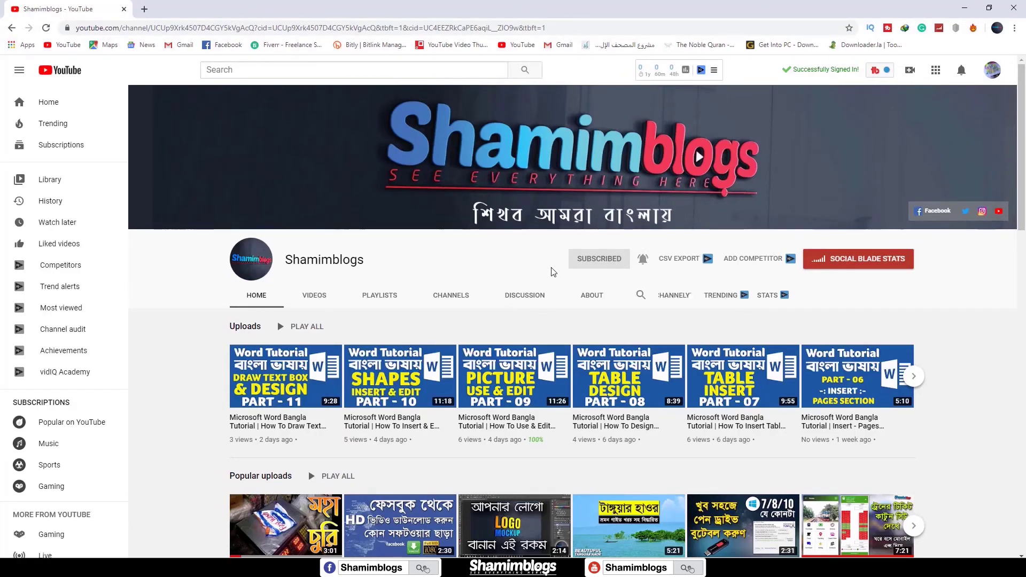